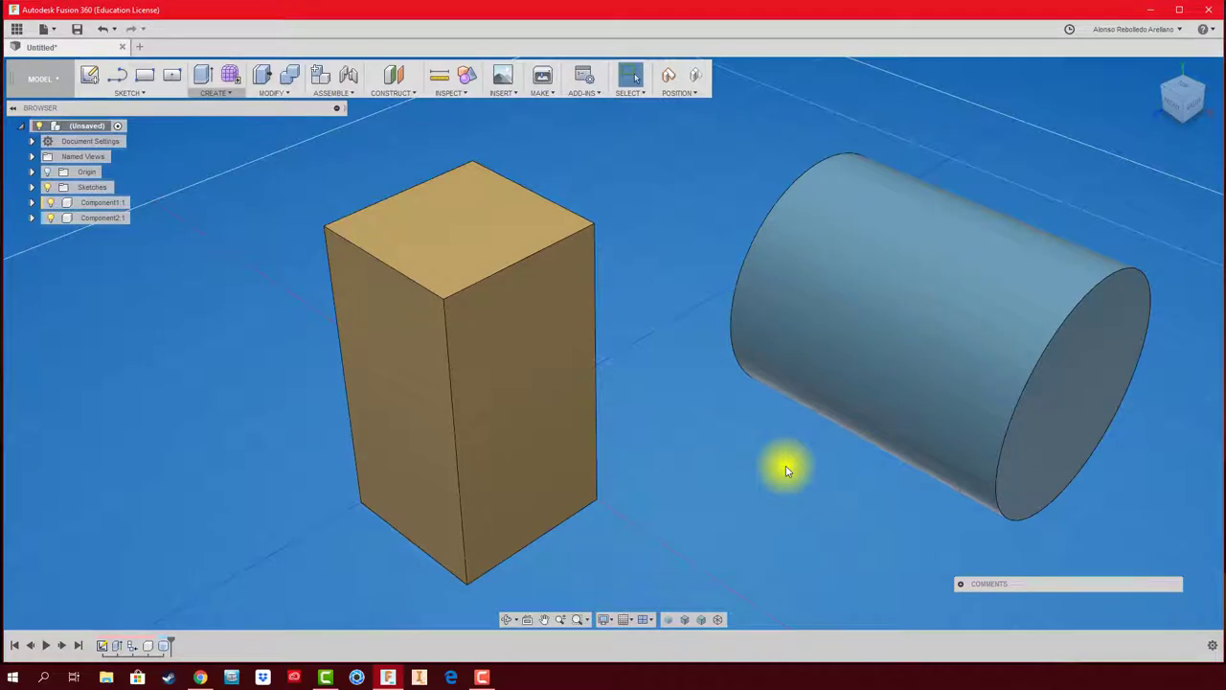
- Shift the block right and slide the cylinder into its top corner so they overlap
left_click(277, 96)
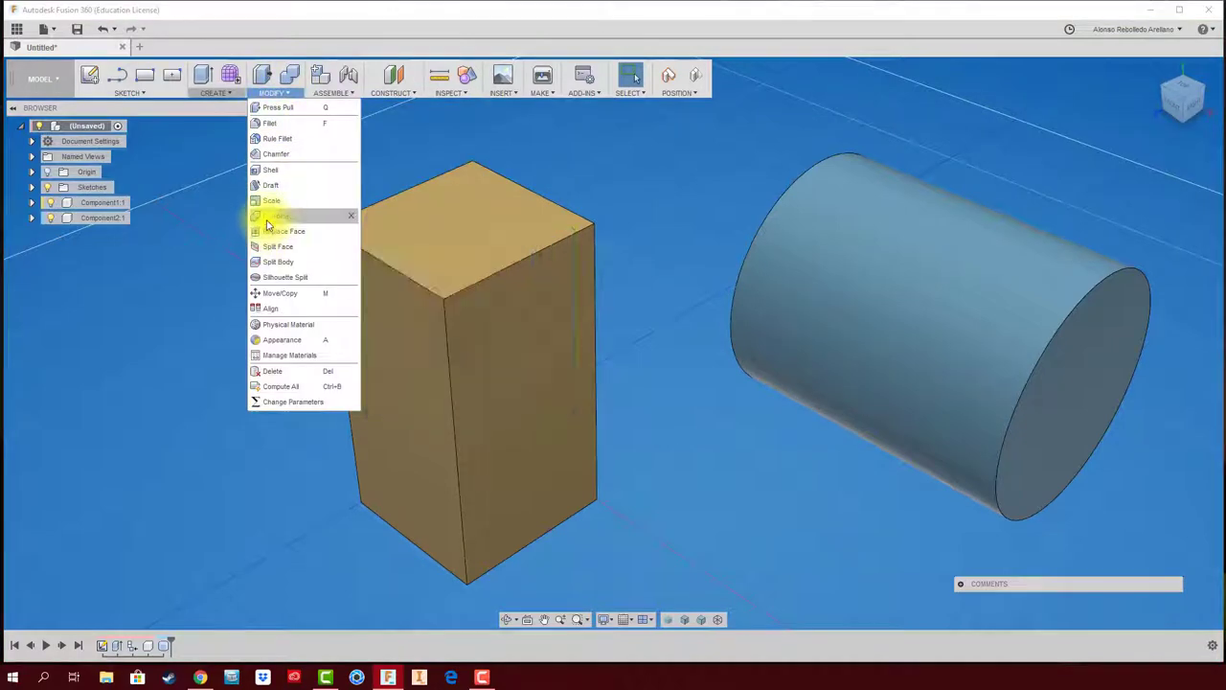
left_click(626, 171)
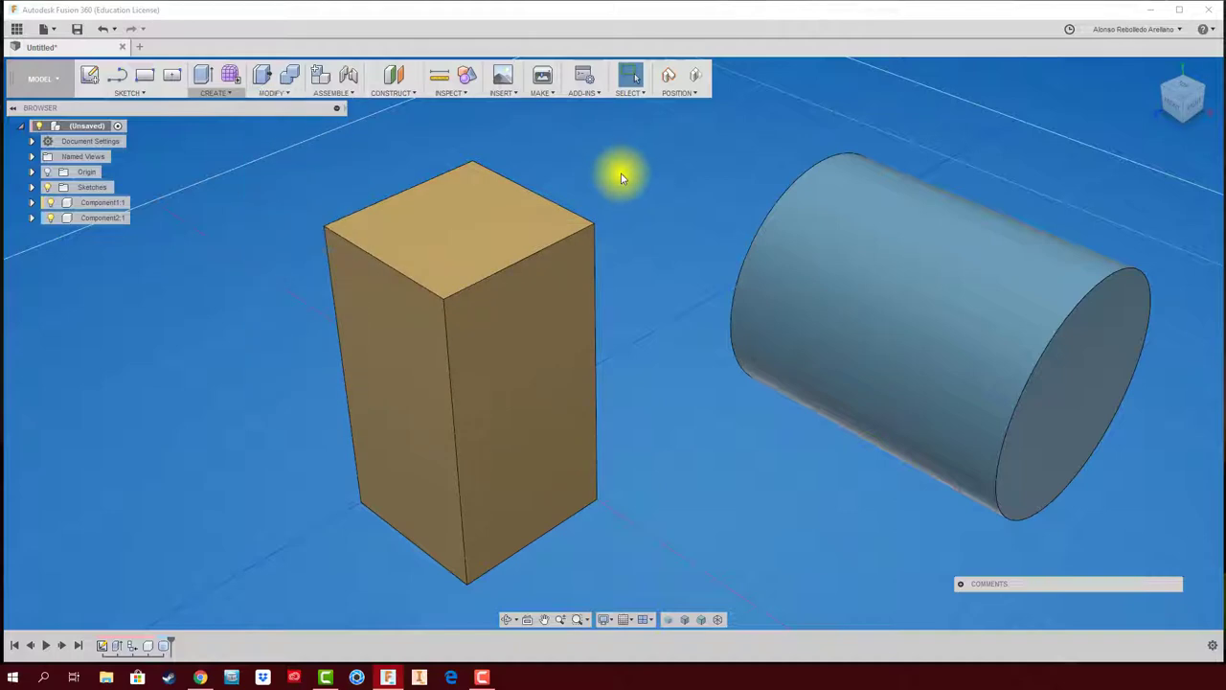
mouse_move(528, 374)
left_mouse_down()
mouse_move(589, 310)
mouse_move(583, 339)
left_mouse_up()
mouse_move(892, 291)
left_mouse_down()
mouse_move(871, 317)
mouse_move(836, 322)
left_mouse_up()
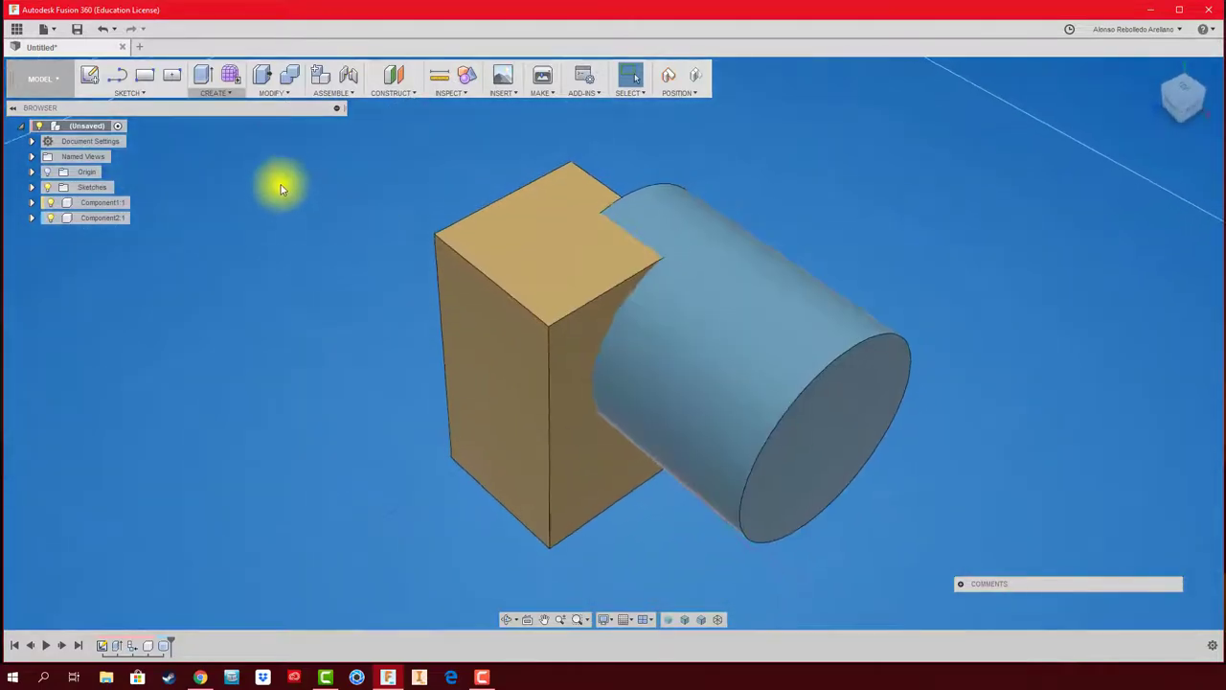
- Combine with Join, using the block as target body and the cylinder as tool body
left_click(291, 83)
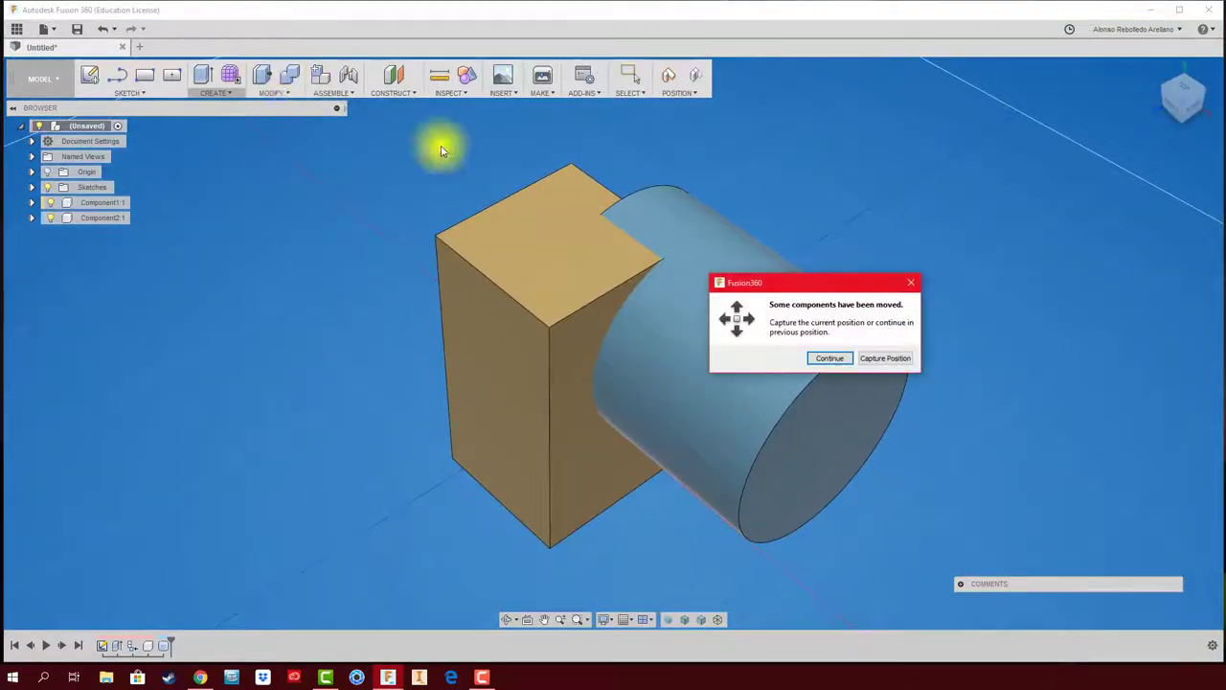
left_click(907, 360)
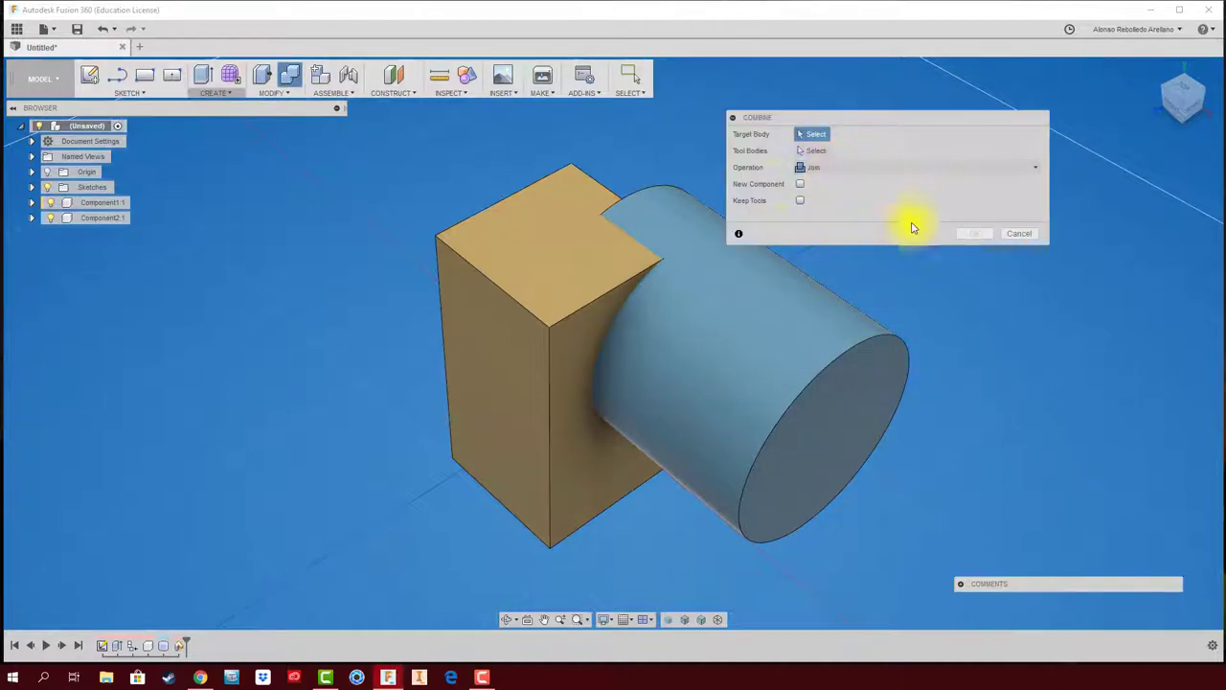
left_click(517, 252)
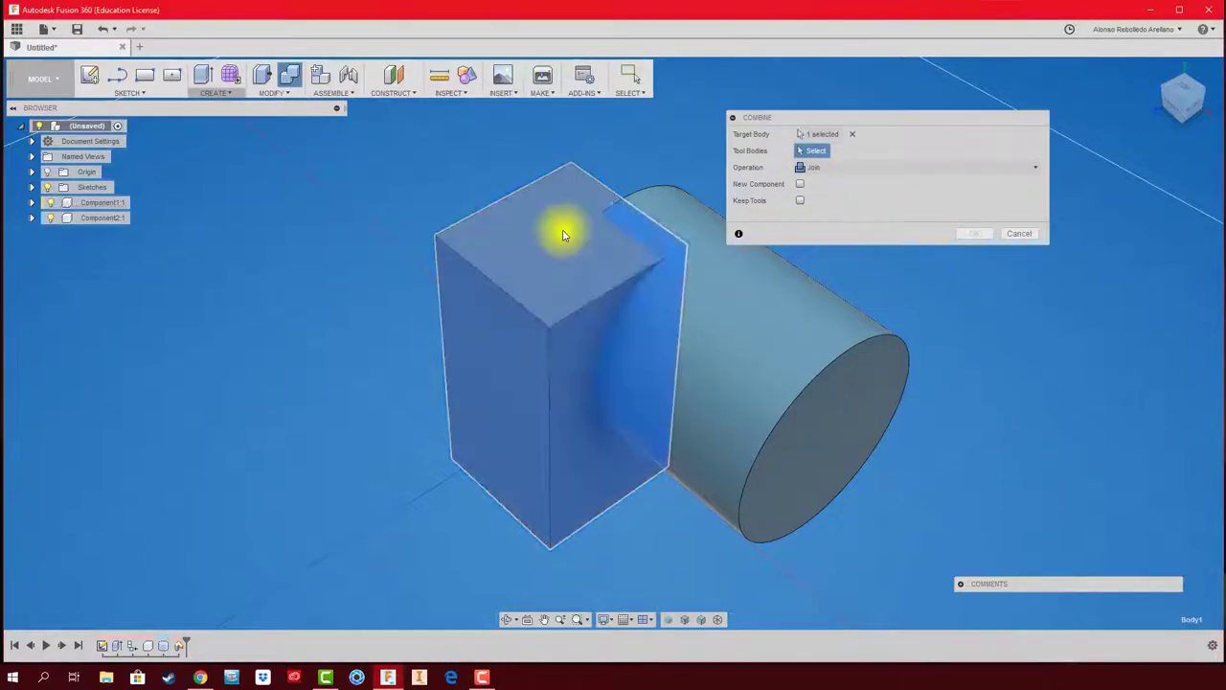
left_click(755, 292)
left_click(973, 233)
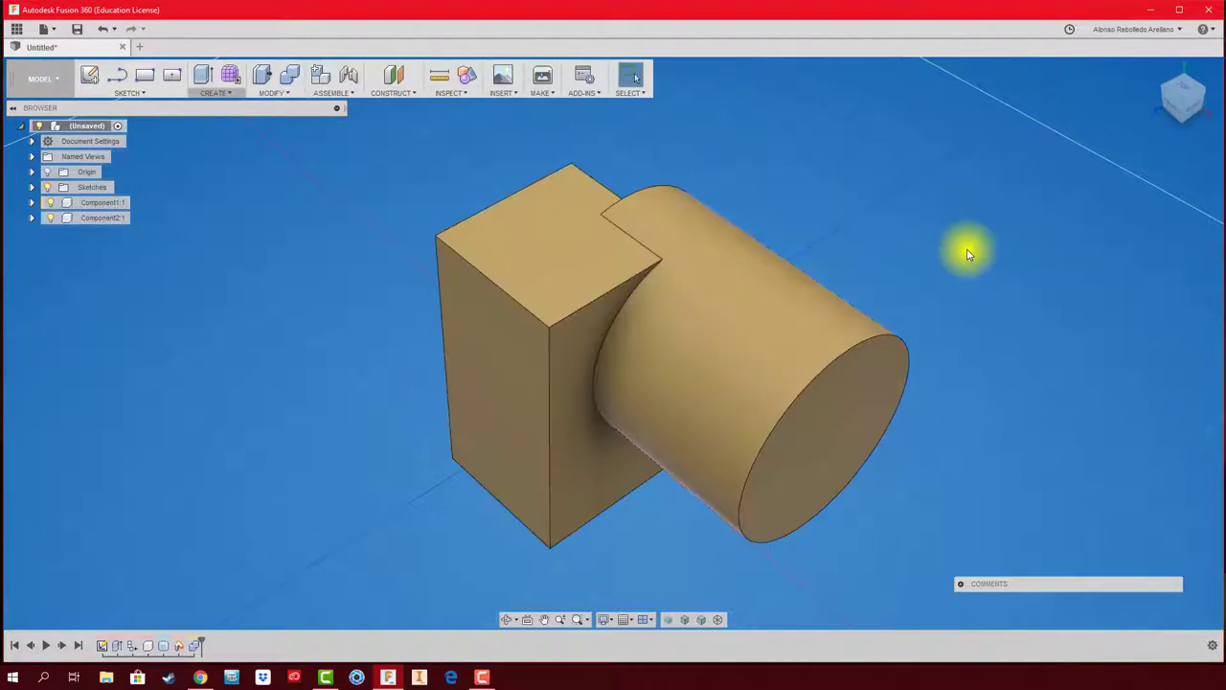
mouse_move(797, 491)
middle_mouse_down("shift")
mouse_move(706, 331)
mouse_move(624, 240)
mouse_move(573, 356)
mouse_move(830, 283)
mouse_move(721, 246)
mouse_move(652, 350)
middle_mouse_up("shift")
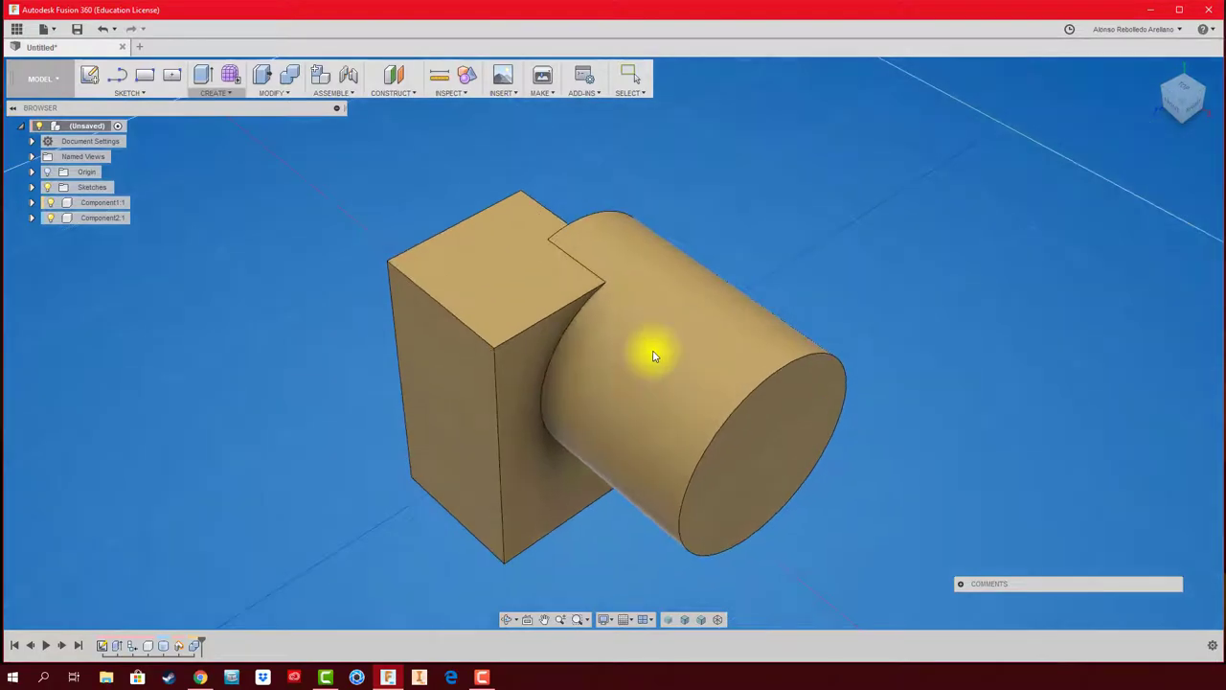
- Move the cylinder in front of the block and Combine Cut it from the block
mouse_move(788, 364)
middle_mouse_down("shift")
mouse_move(753, 293)
mouse_move(750, 305)
mouse_move(424, 313)
mouse_move(383, 329)
middle_mouse_up("shift")
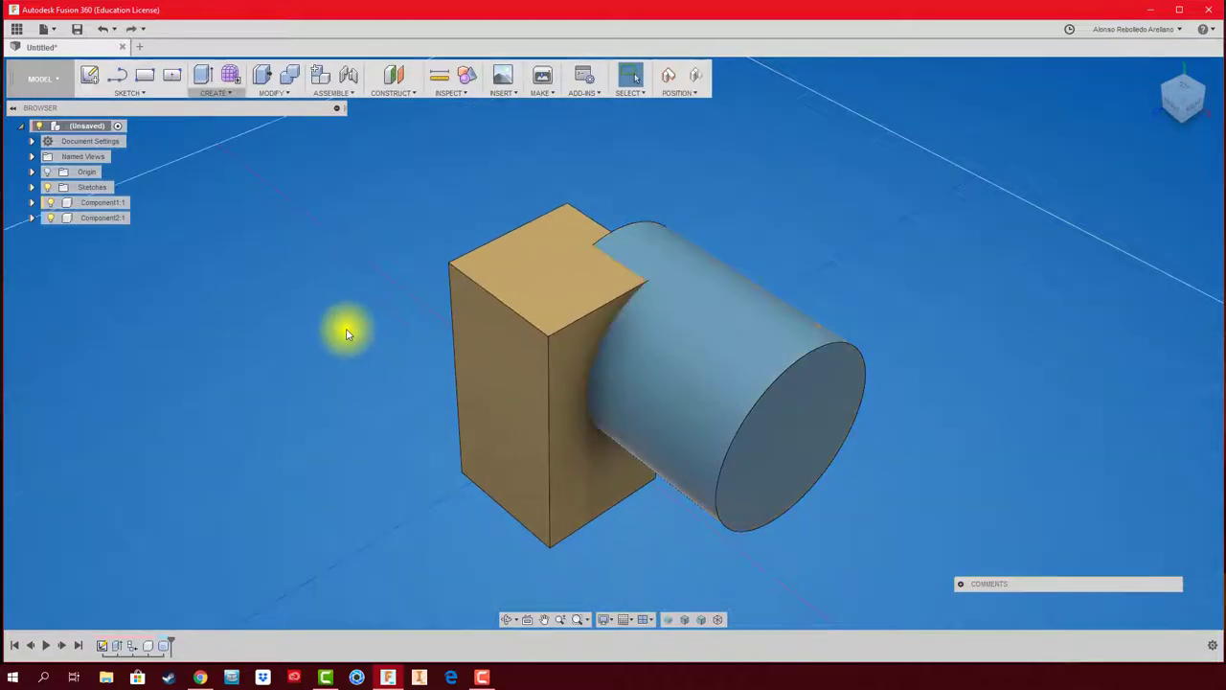
mouse_move(661, 364)
left_mouse_down()
mouse_move(904, 281)
mouse_move(581, 416)
mouse_move(454, 274)
mouse_move(482, 389)
left_mouse_up()
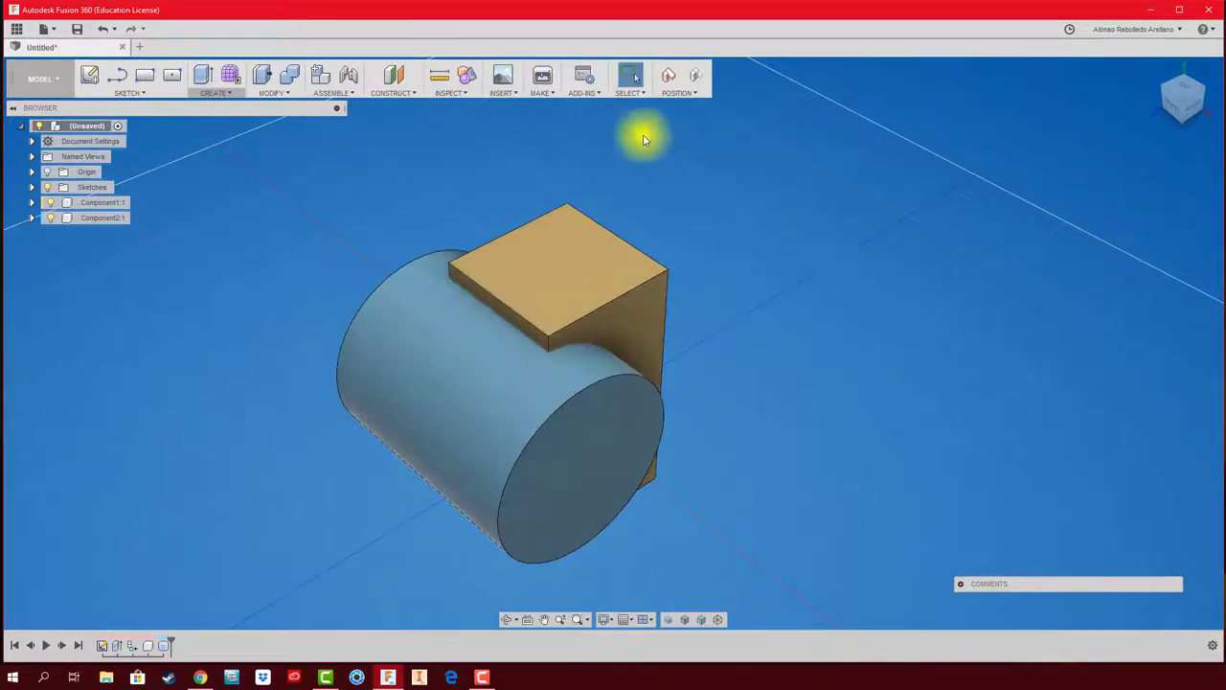
left_click(293, 83)
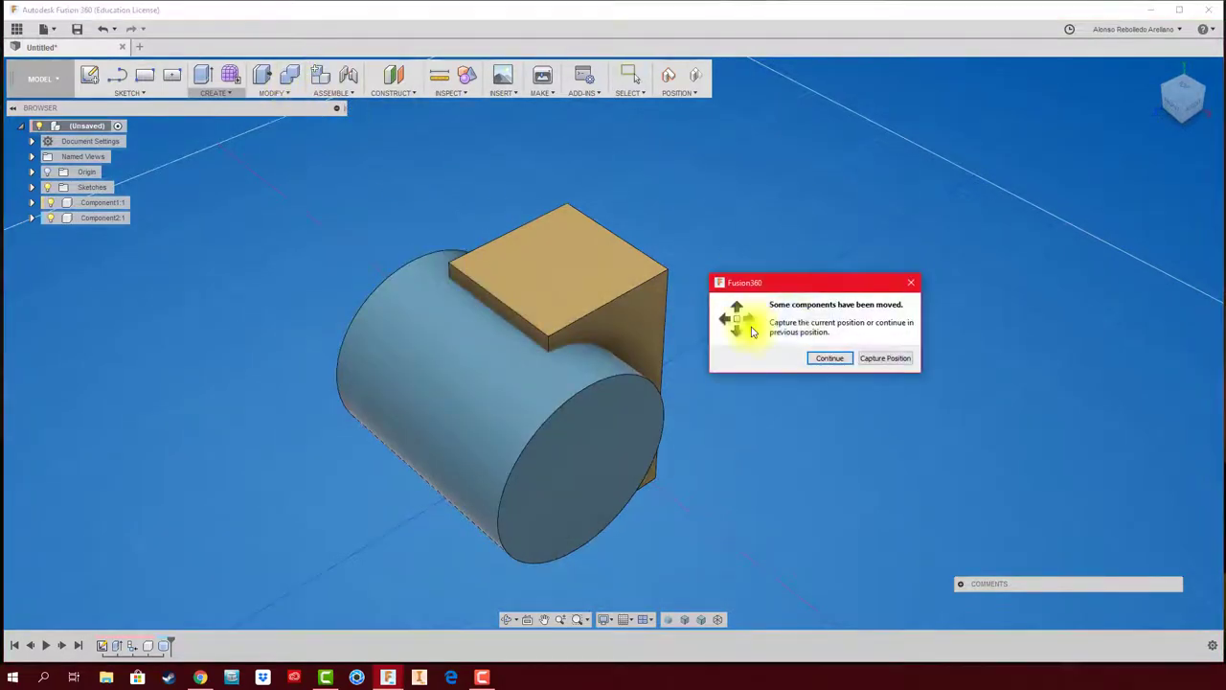
left_click(887, 359)
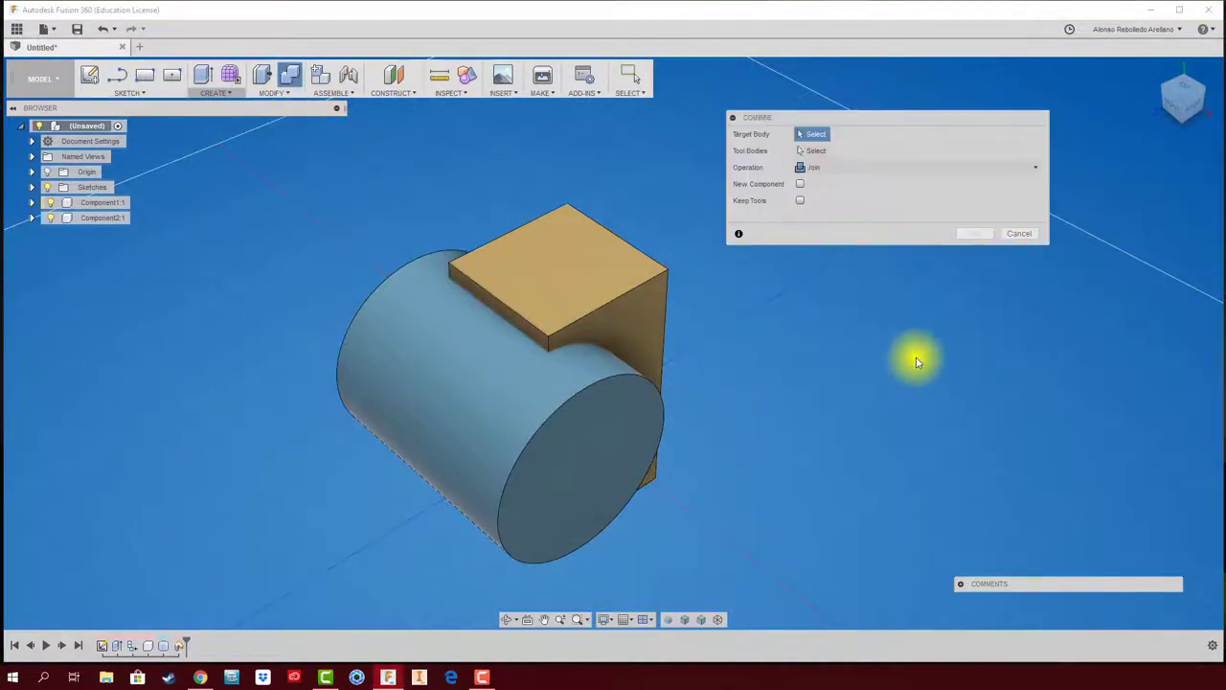
left_click(858, 172)
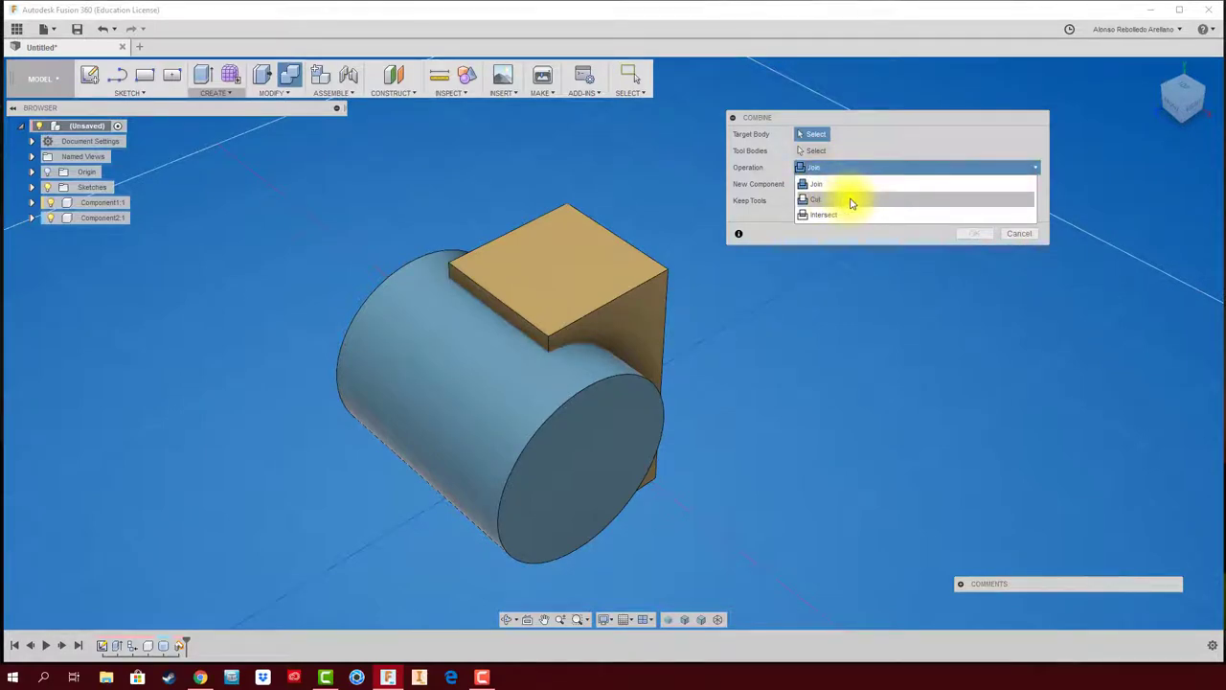
left_click(852, 202)
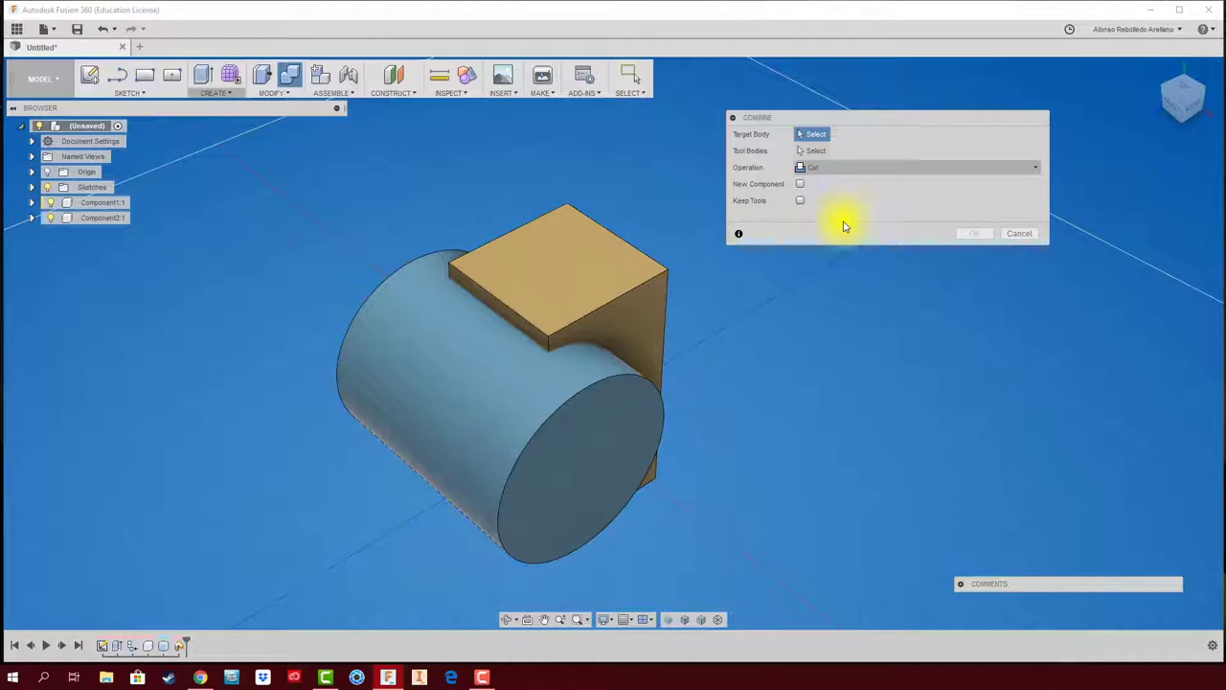
left_click(597, 301)
left_click(438, 301)
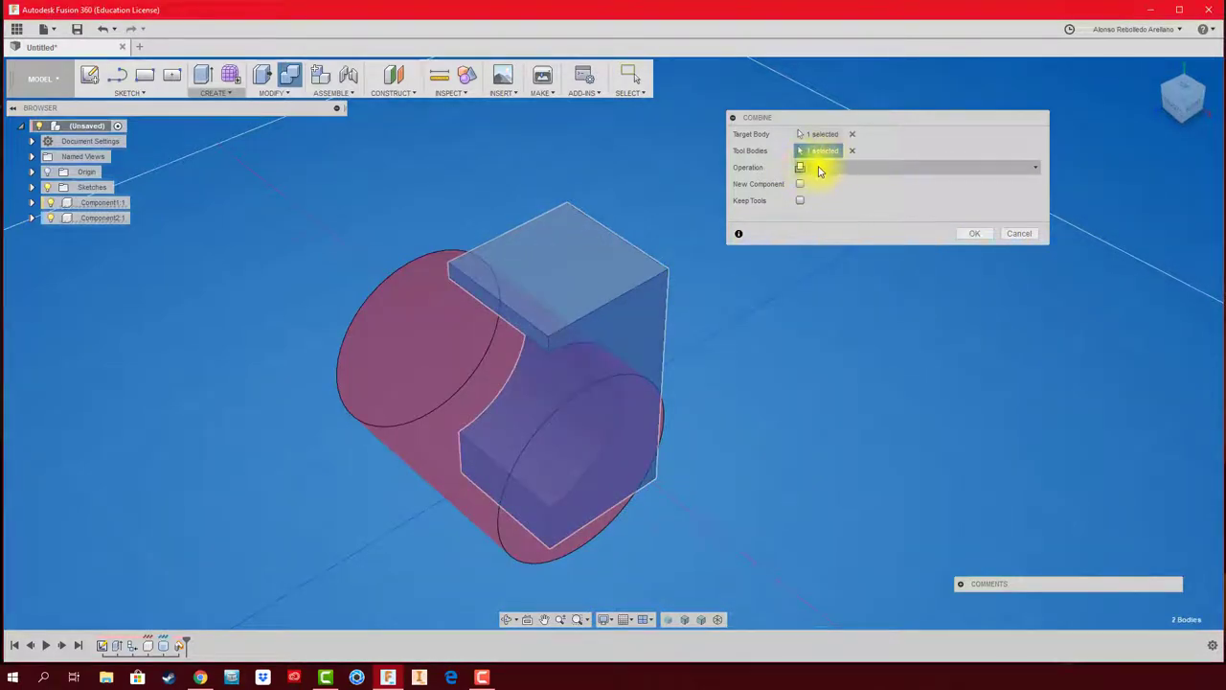
left_click(974, 233)
- Return to the Home view and undo the Combine Cut
middle_click_drag(876, 307, 766, 351, "shift")
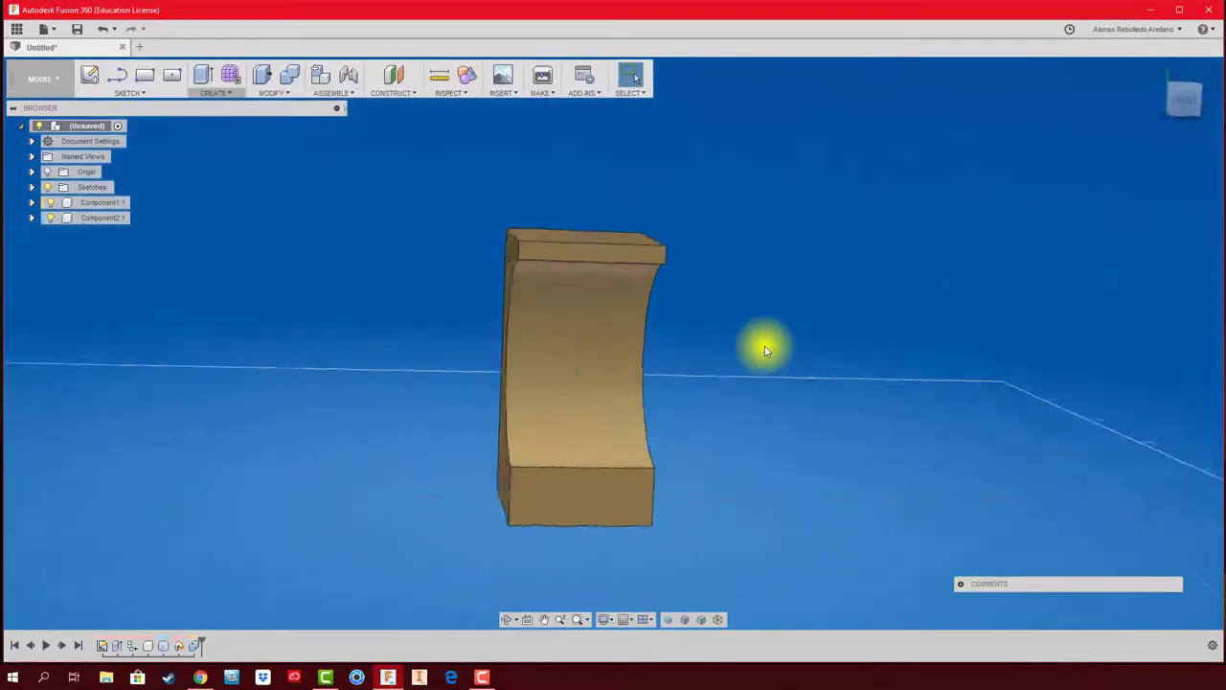
key("F6")
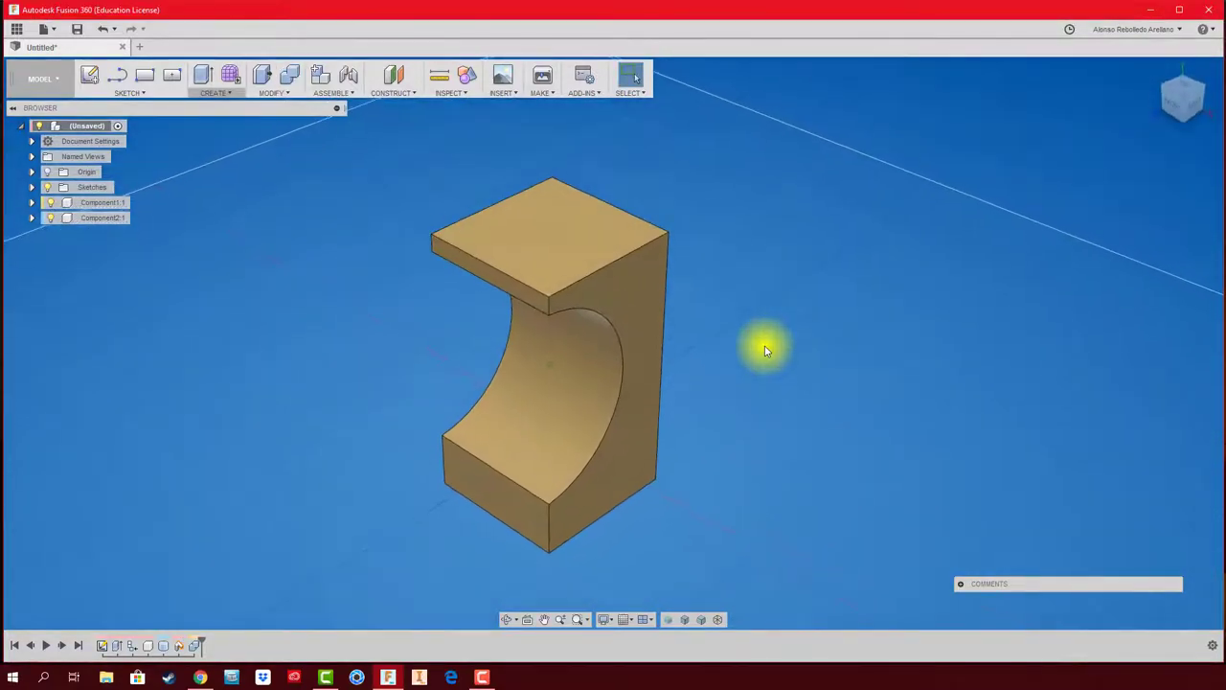
key("ctrl+z")
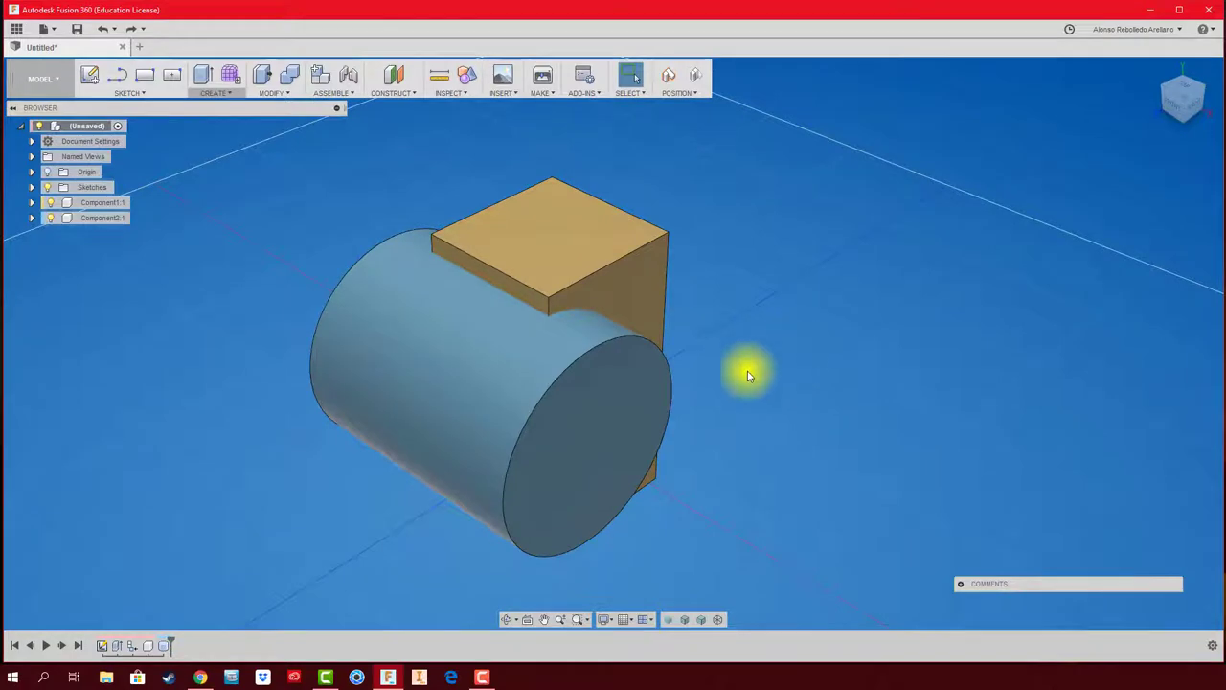
- Move the cylinder over the block and Combine Intersect, with the cylinder as target and the box as tool
mouse_move(745, 370)
left_mouse_down()
mouse_move(830, 214)
mouse_move(810, 279)
mouse_move(822, 306)
left_mouse_up()
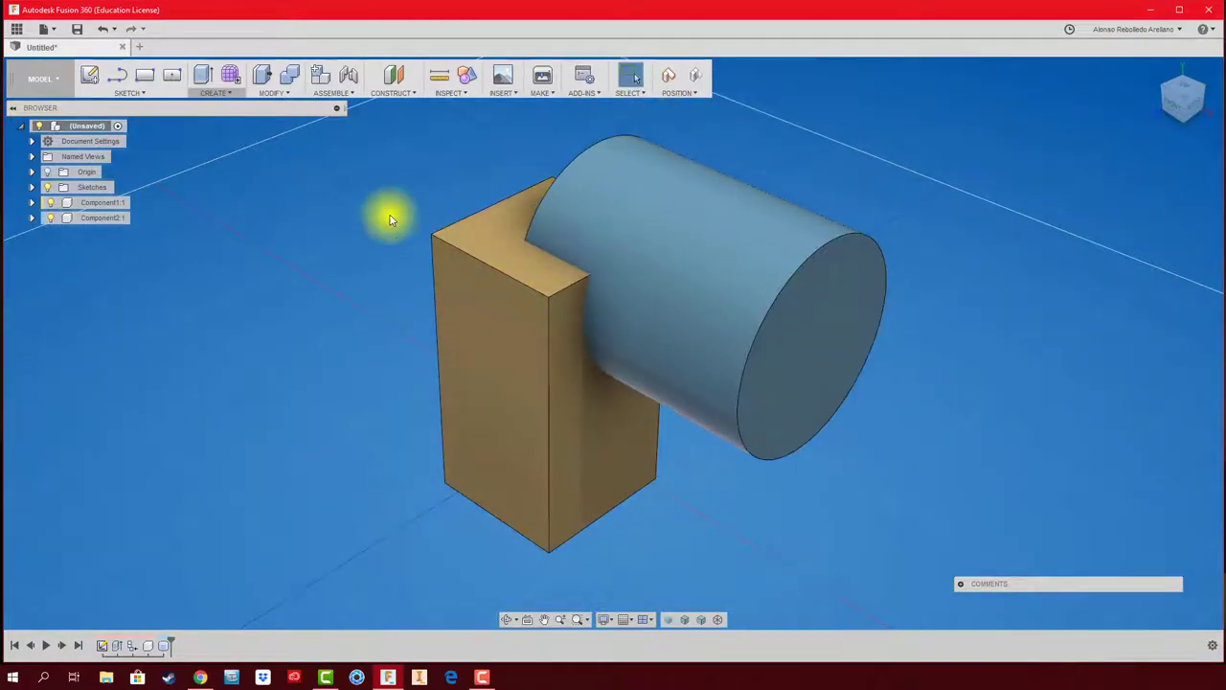
left_click(293, 82)
left_click(907, 360)
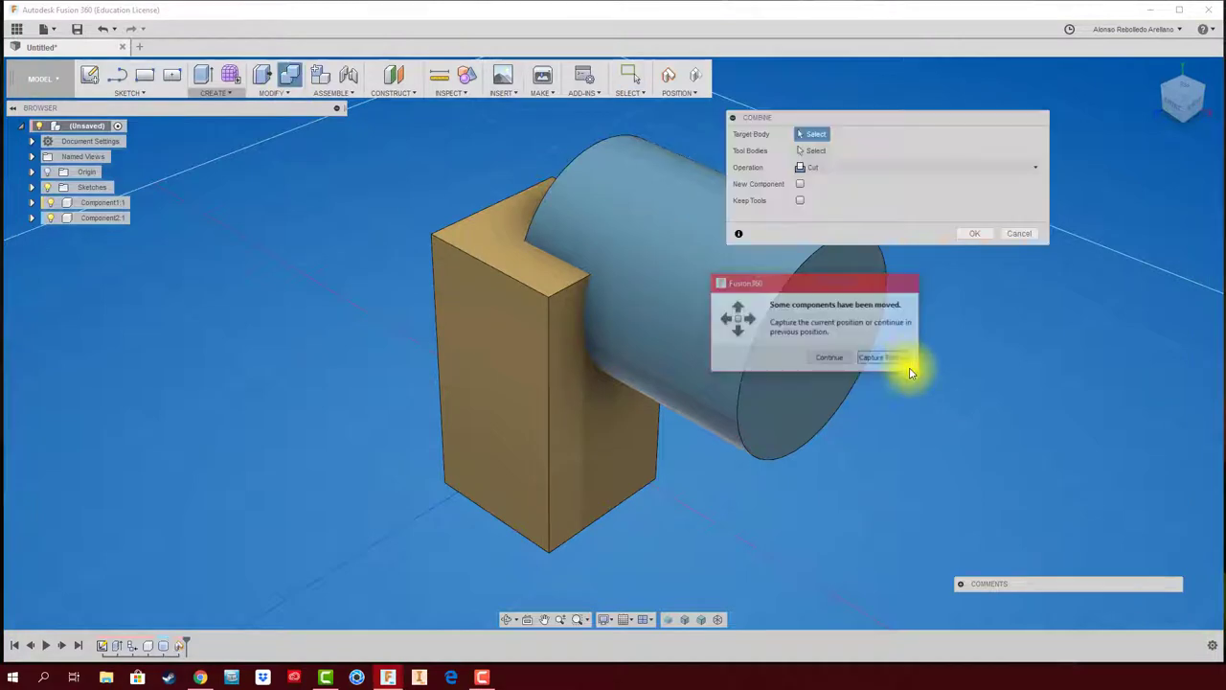
left_click(834, 167)
left_click(832, 217)
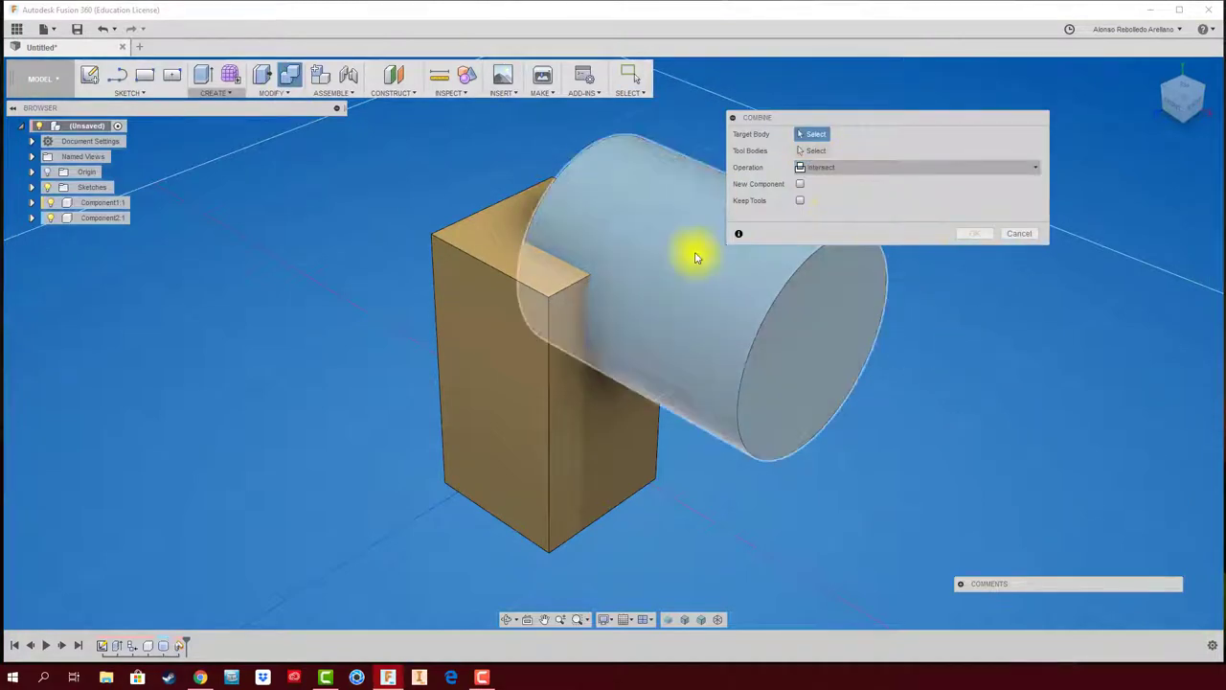
left_click(668, 203)
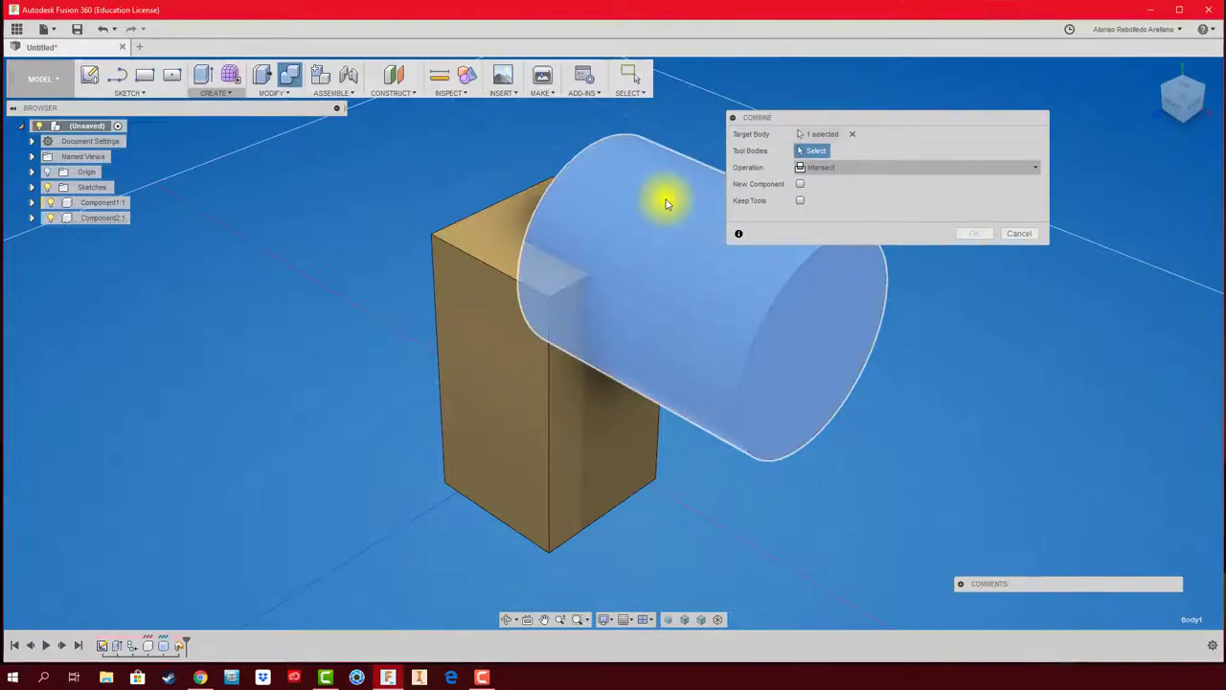
left_click(525, 300)
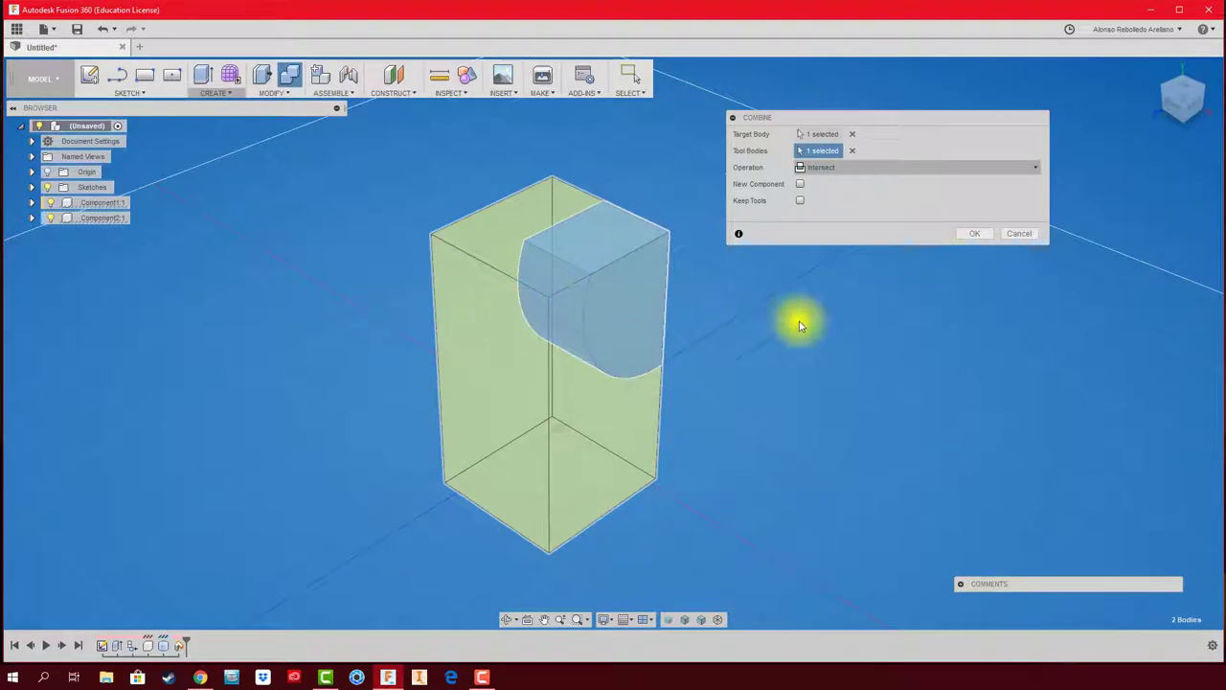
left_click(974, 234)
mouse_move(627, 286)
middle_mouse_down("shift")
mouse_move(447, 364)
mouse_move(750, 370)
middle_mouse_up("shift")
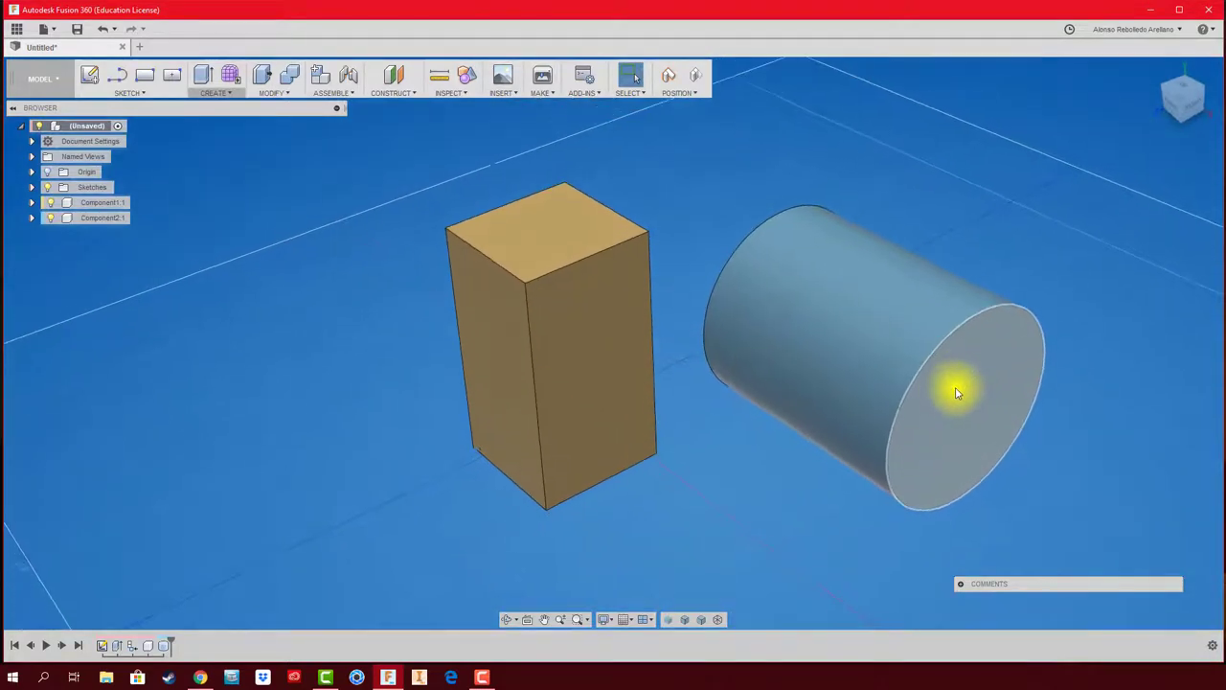
- Using the FRONT view, slide the cylinder left through the upper middle of the box
left_click_drag(890, 380, 416, 368)
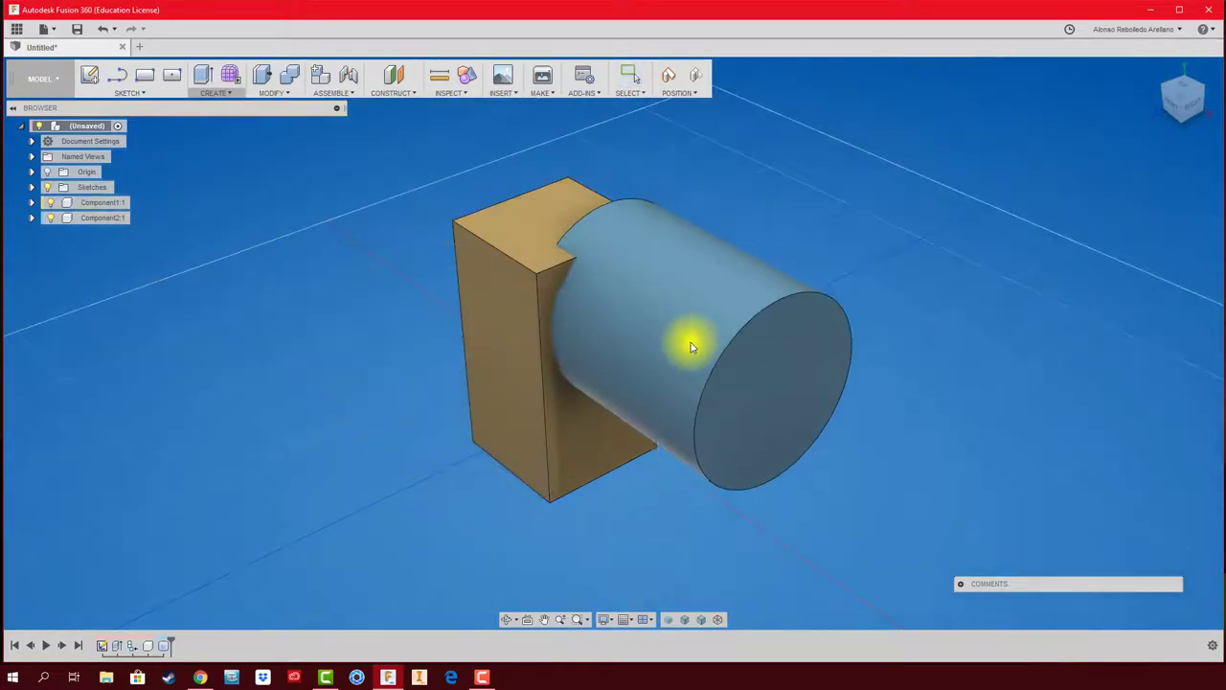
mouse_move(416, 368)
left_mouse_down()
mouse_move(701, 395)
mouse_move(742, 383)
left_mouse_up()
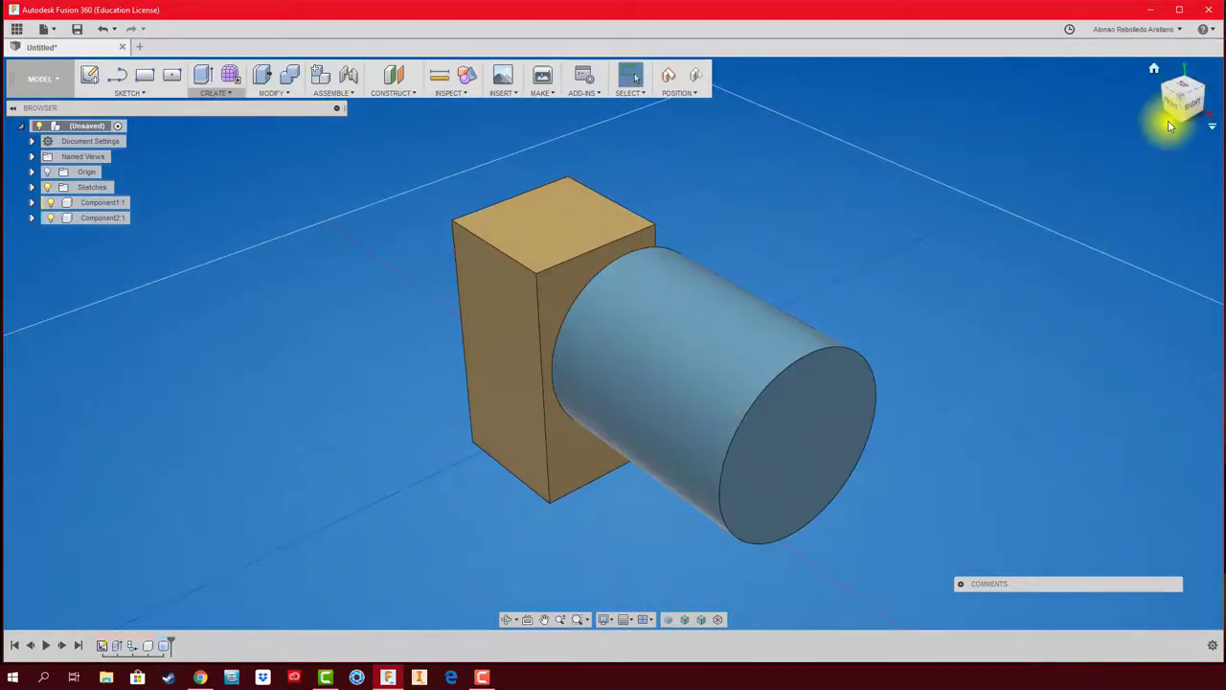
left_click(1171, 111)
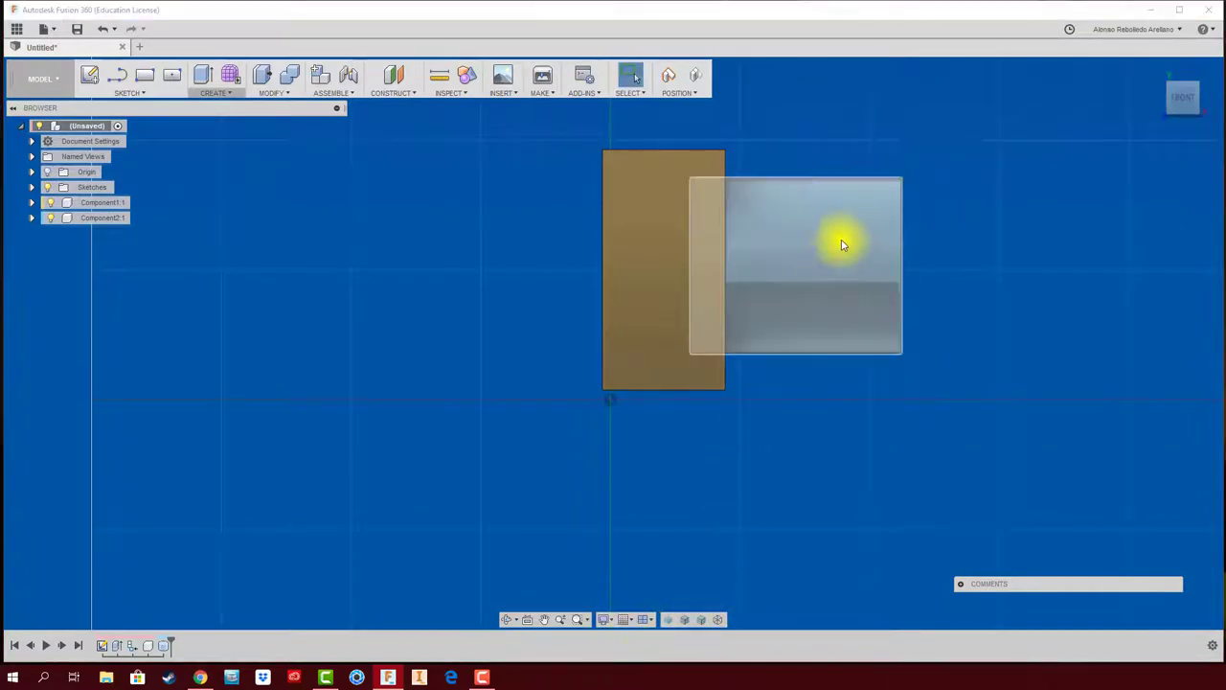
left_click_drag(840, 240, 803, 254)
mouse_move(800, 254)
middle_mouse_down("shift")
mouse_move(819, 300)
mouse_move(719, 211)
mouse_move(591, 169)
mouse_move(507, 176)
mouse_move(867, 327)
mouse_move(834, 364)
mouse_move(894, 374)
mouse_move(871, 364)
middle_mouse_up("shift")
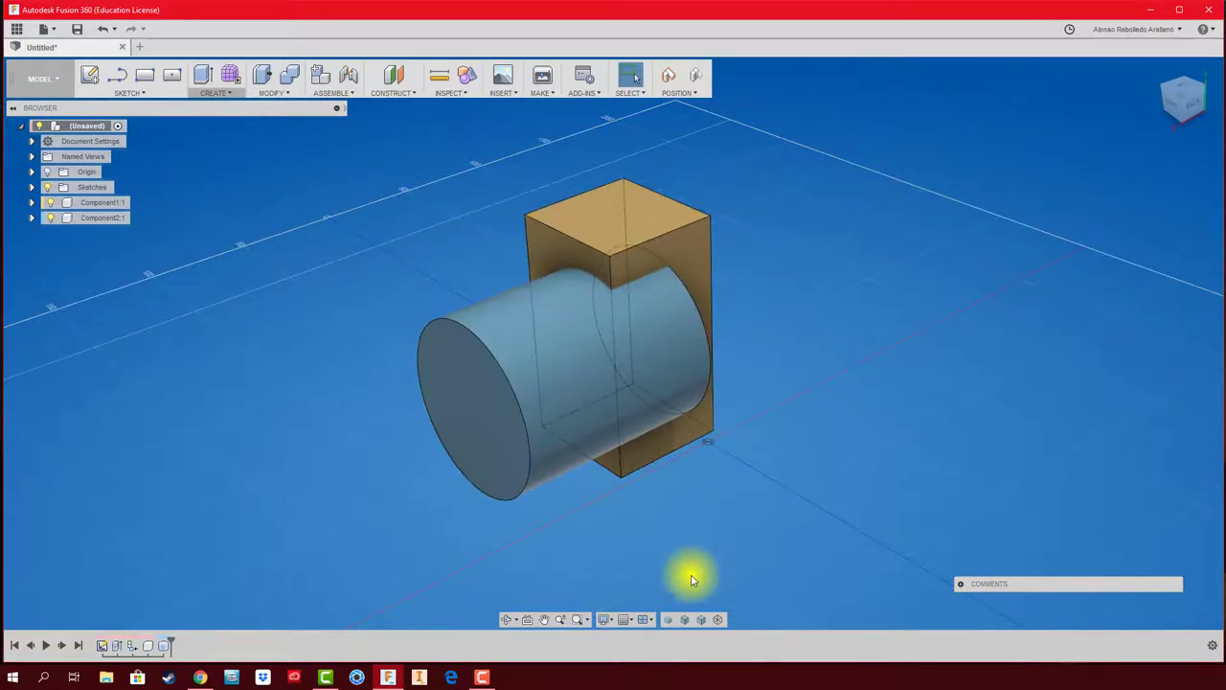
- Switch to Visible Edges Only, then Combine Cut the box with the cylinder, ticking Keep Tools
left_click(703, 623)
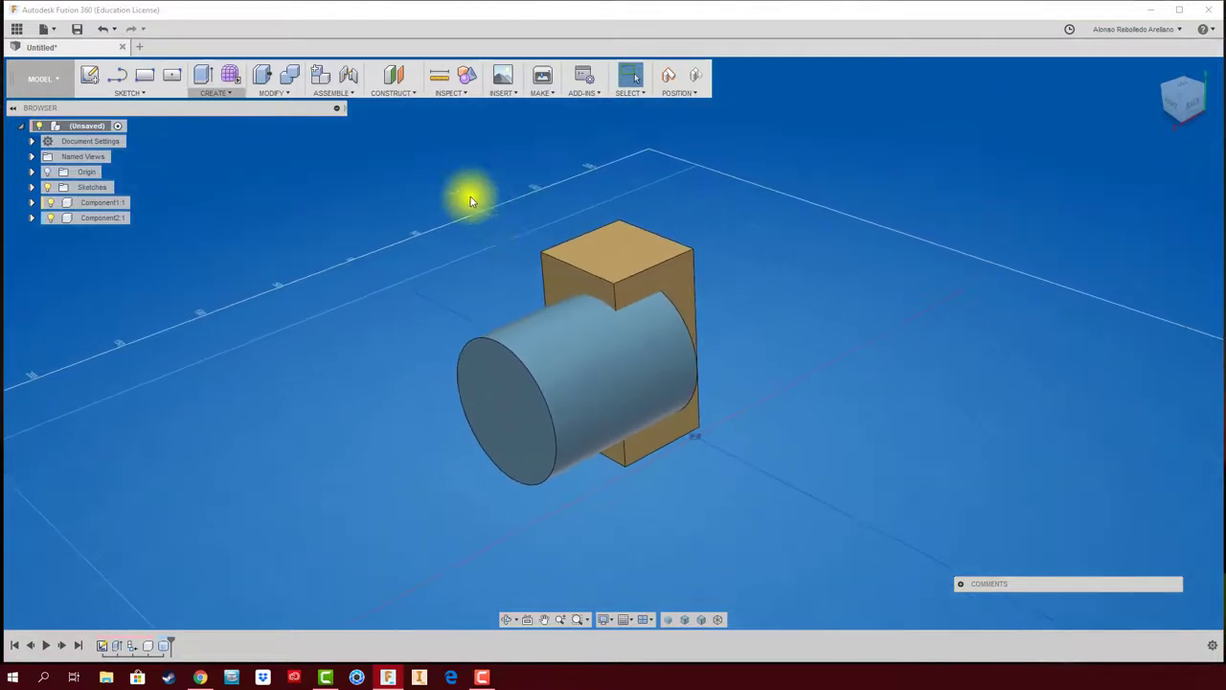
left_click(291, 82)
left_click(881, 446)
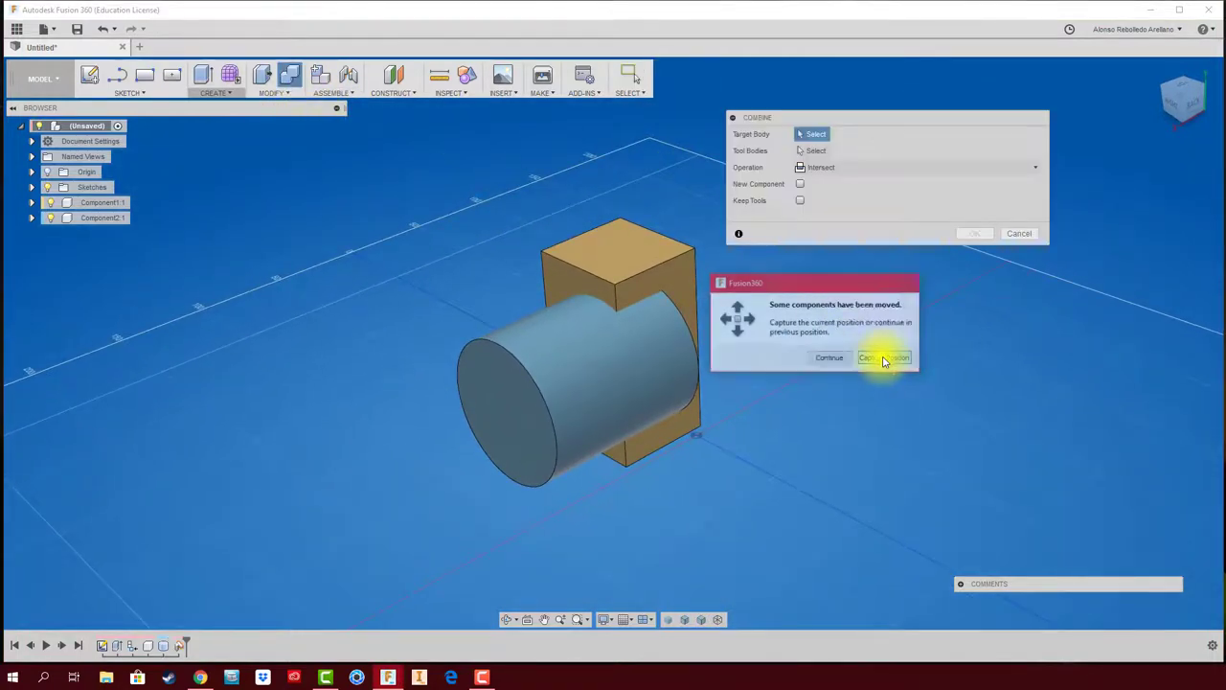
left_click(915, 170)
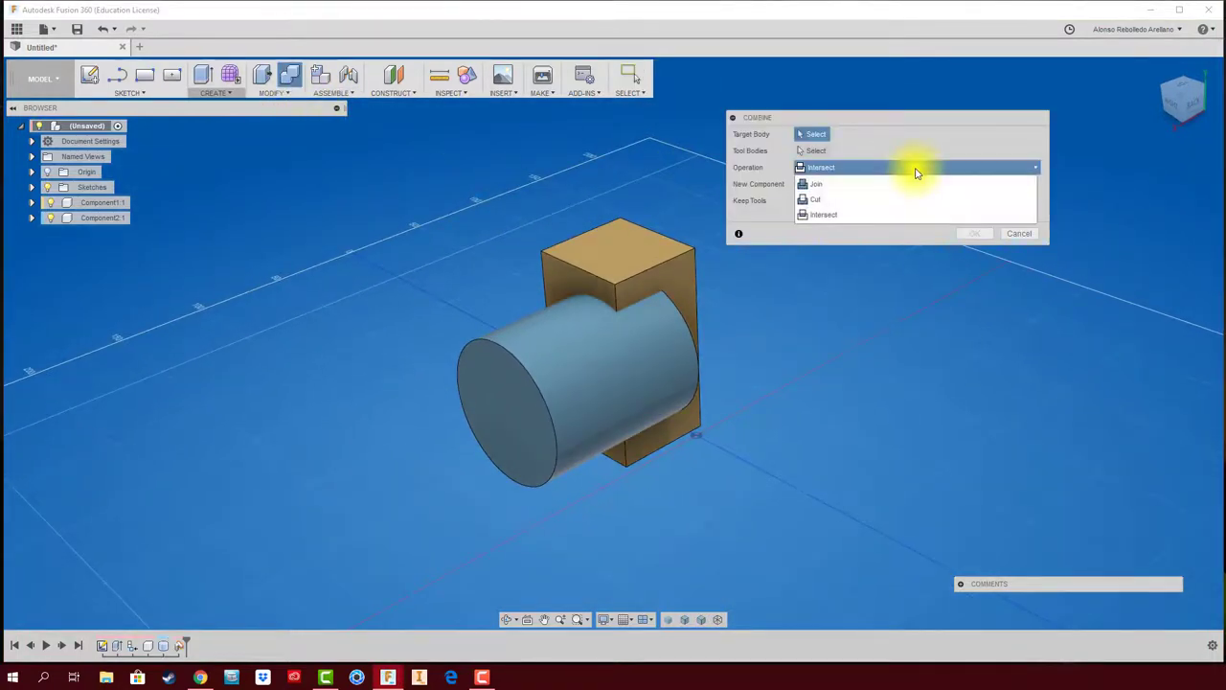
left_click(853, 201)
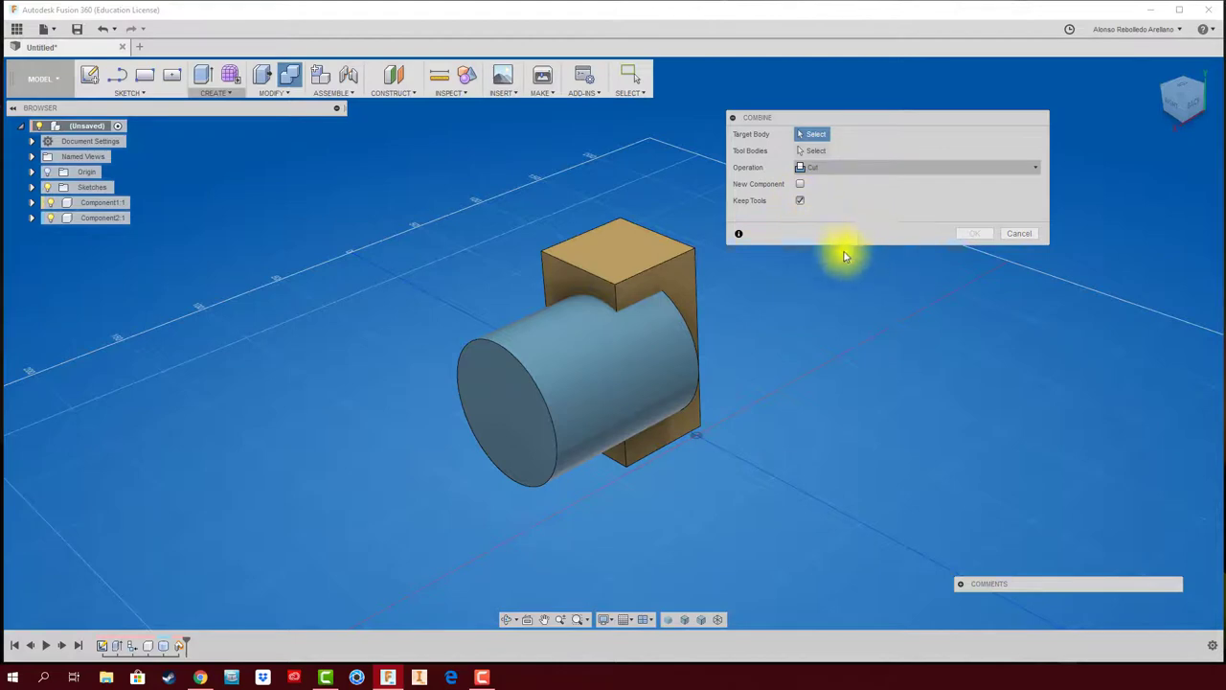
left_click(657, 275)
left_click(514, 343)
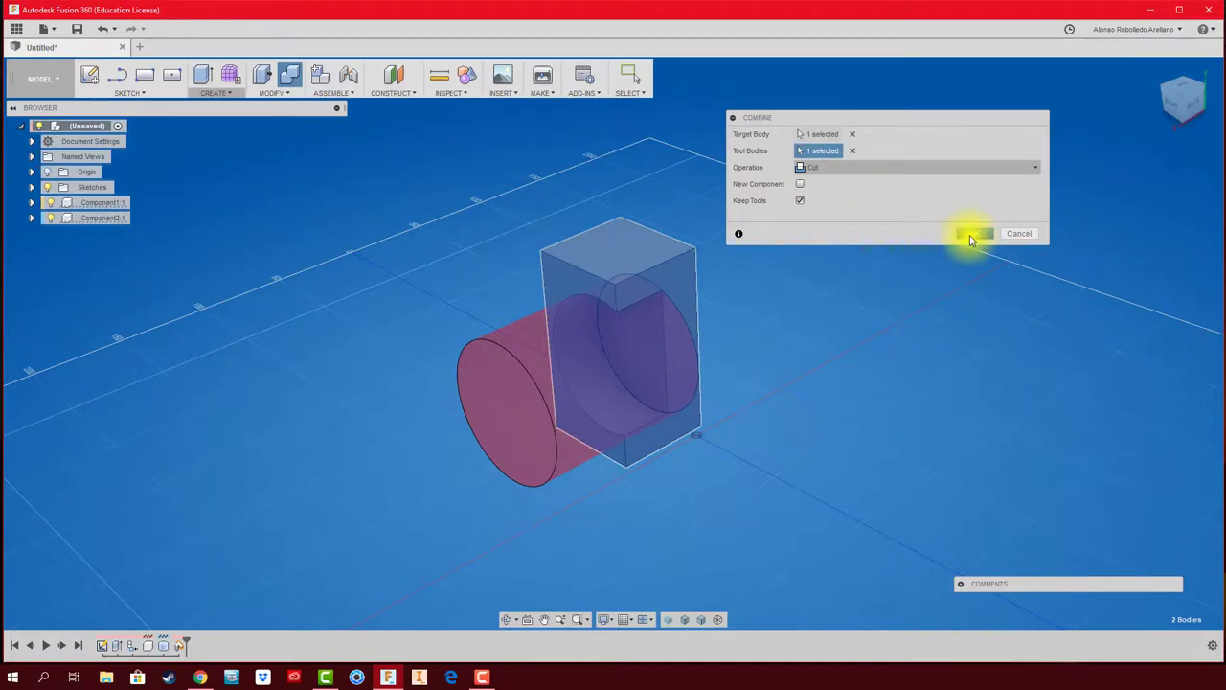
left_click(970, 236)
middle_click_drag(852, 329, 855, 334, "shift")
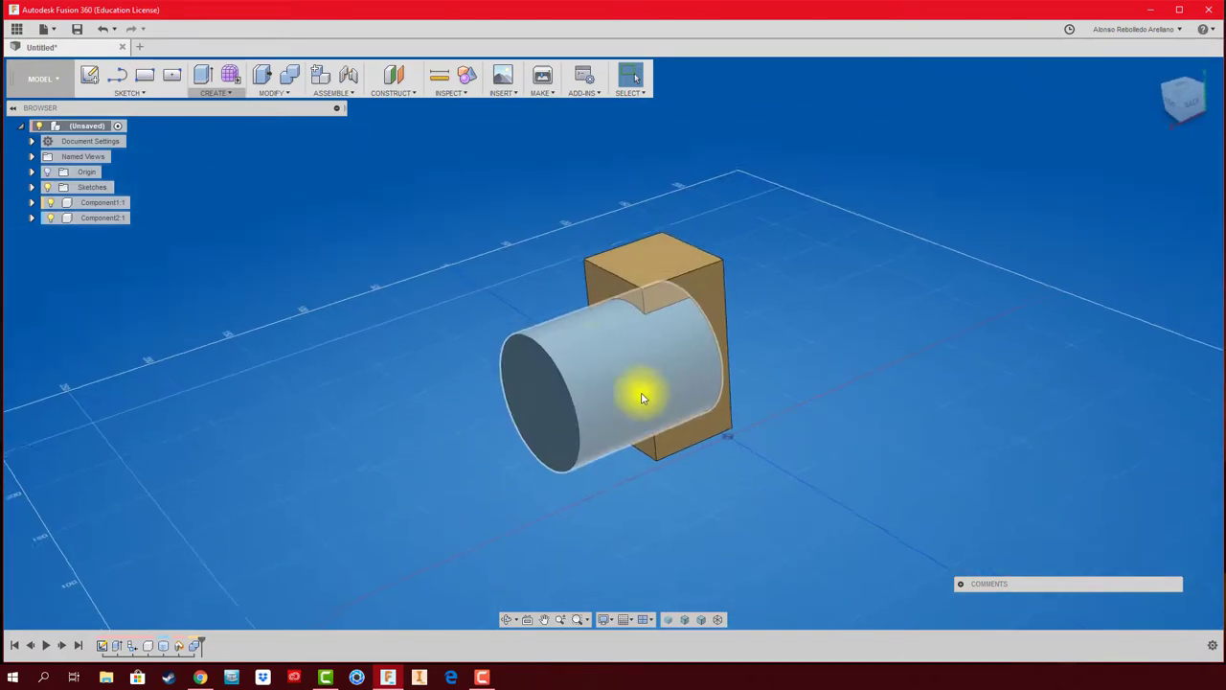
- Pull the cylinder left out of the block, then orbit and zoom to inspect the curved recess
left_click_drag(594, 354, 441, 372)
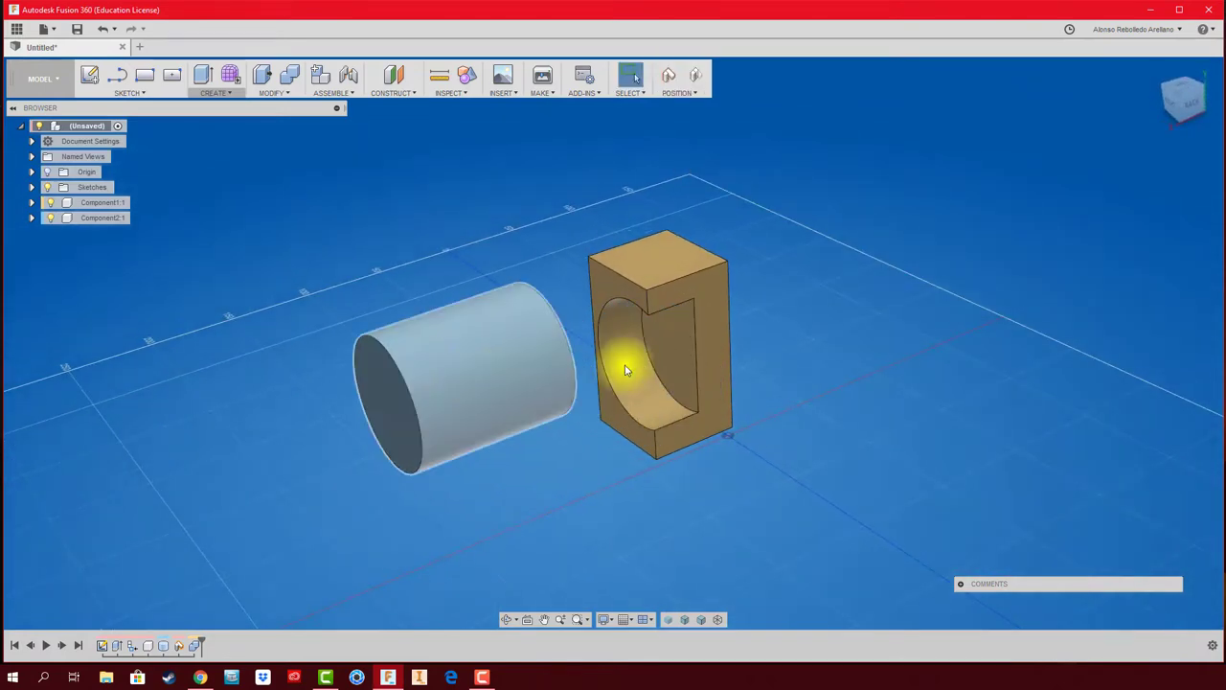
mouse_move(802, 350)
middle_mouse_down("shift")
mouse_move(884, 339)
mouse_move(556, 347)
mouse_move(826, 468)
middle_mouse_up("shift")
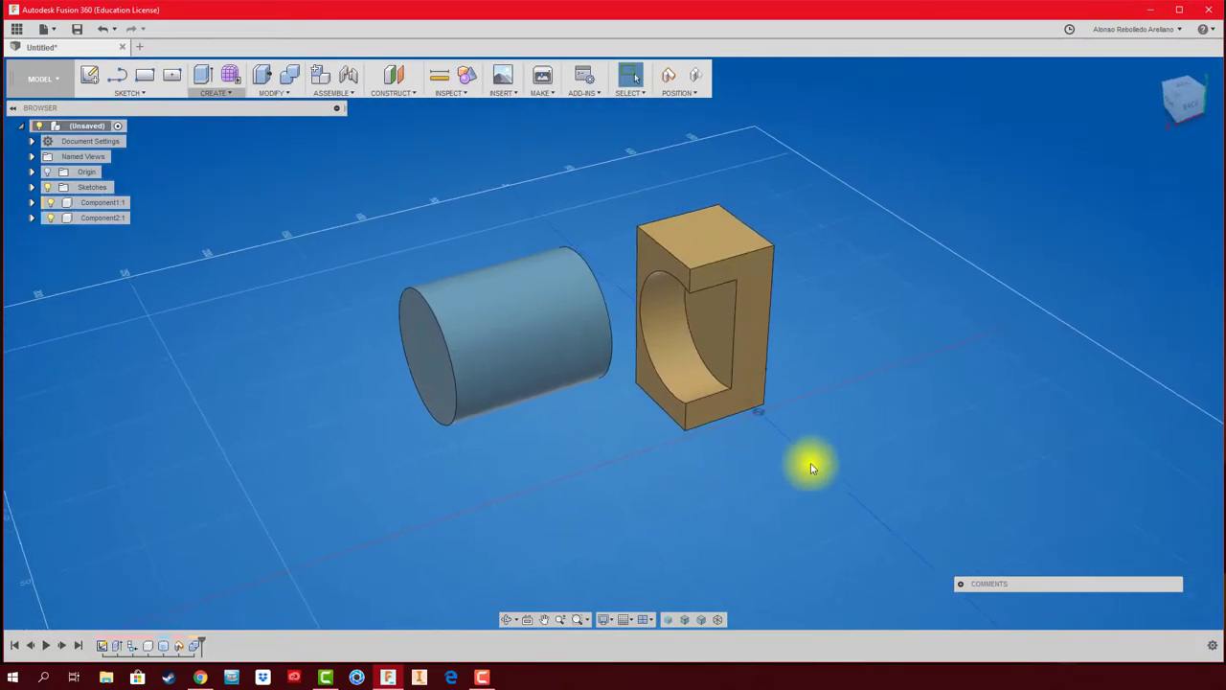
scroll(826, 468, "up", 1)
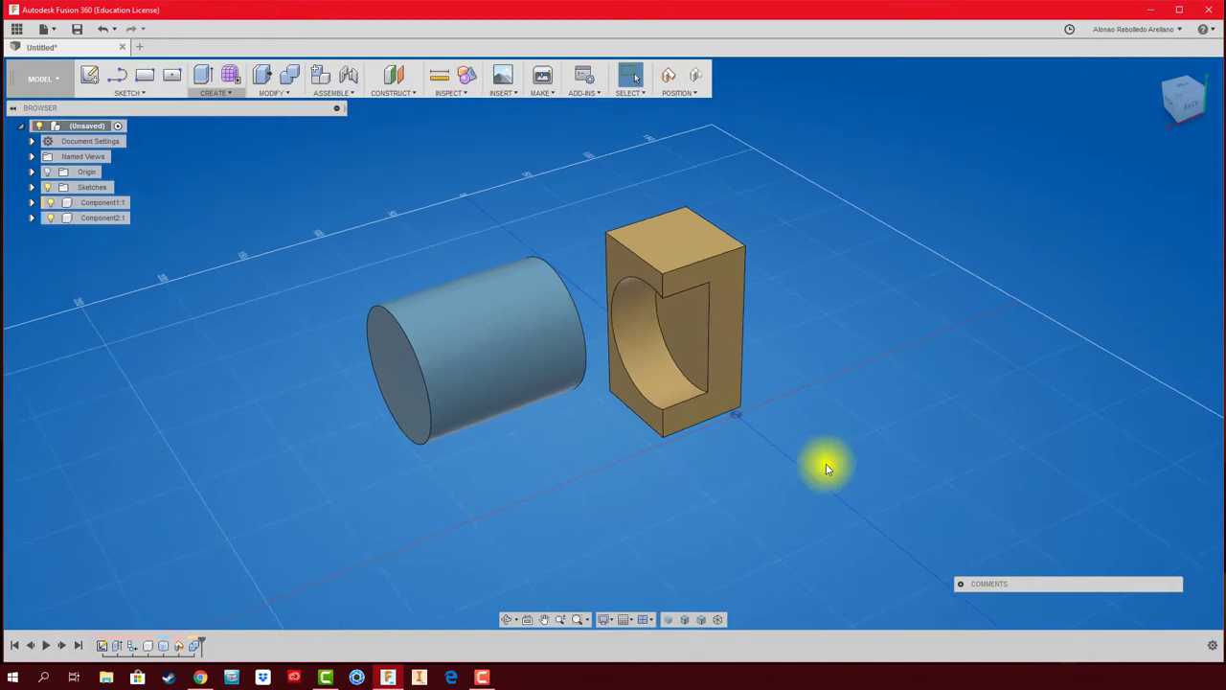
scroll(826, 467, "up", 1)
middle_click_drag(826, 465, 867, 444, "shift")
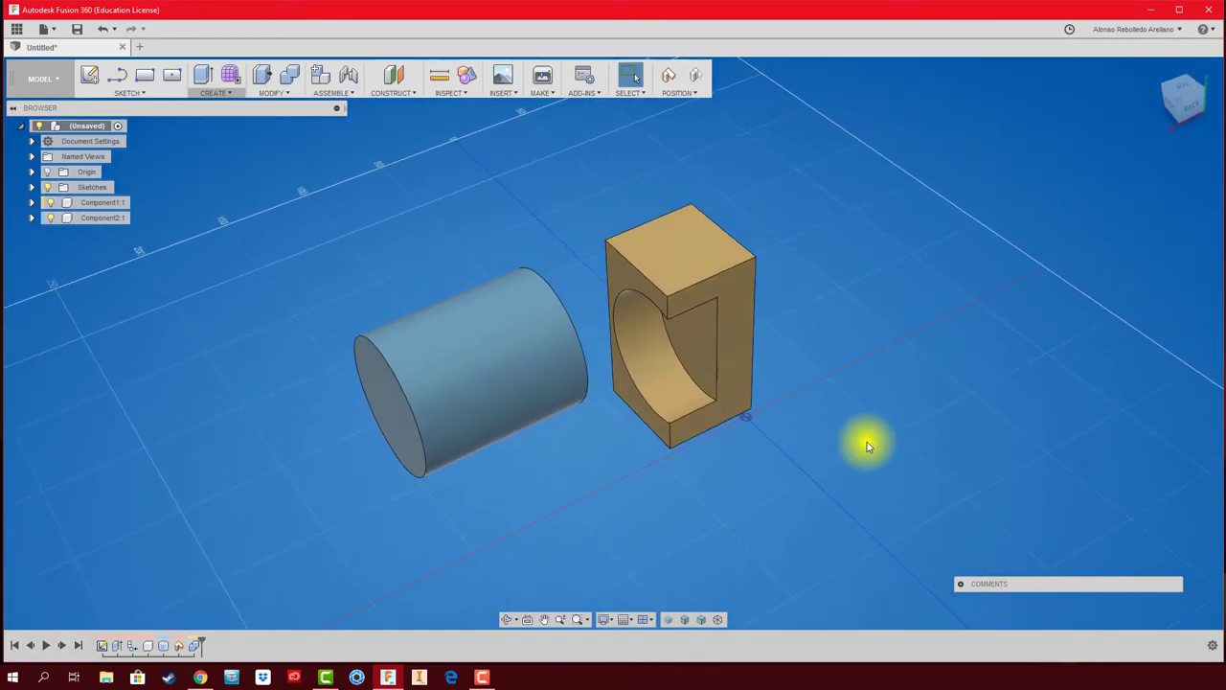